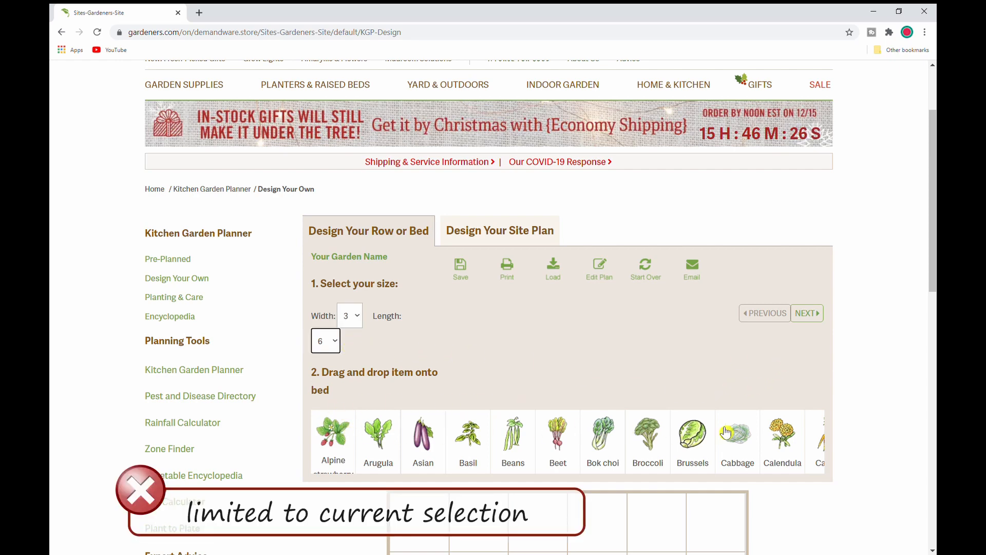
- Browse the full plant list from the first plants forward and back again to check which crops are offered
left_click(816, 319)
left_click(817, 322)
left_click(818, 322)
left_click(817, 322)
left_click(817, 322)
left_click(818, 322)
left_click(817, 322)
left_click(764, 318)
left_click(763, 317)
left_click(763, 317)
left_click(764, 318)
left_click(763, 318)
left_click(764, 317)
- Fill the bed's first three columns with Asian eggplant, arugula and basil, one crop per column
scroll(819, 387, "down", 3)
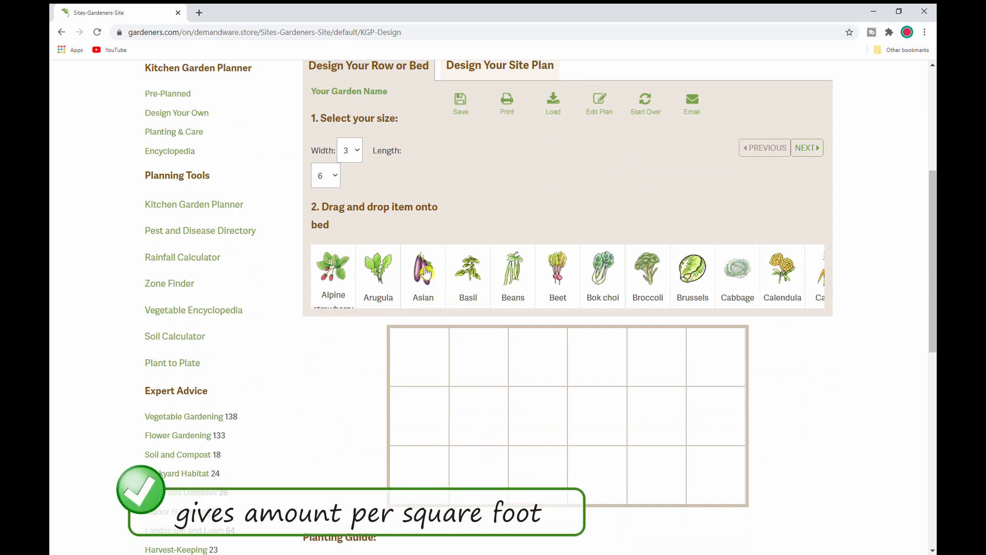
left_click_drag(432, 278, 418, 416)
left_click_drag(424, 272, 417, 473)
left_click_drag(383, 270, 477, 414)
left_click_drag(383, 270, 478, 472)
left_click_drag(468, 270, 537, 470)
- Fill the remaining three columns of the bed with beans, beet and bok choi, one crop per column
left_click_drag(513, 270, 605, 370)
left_click_drag(524, 288, 598, 473)
left_click_drag(561, 274, 657, 360)
left_click_drag(561, 275, 657, 473)
left_click_drag(603, 272, 716, 357)
left_click_drag(603, 272, 714, 416)
left_click_drag(603, 272, 717, 471)
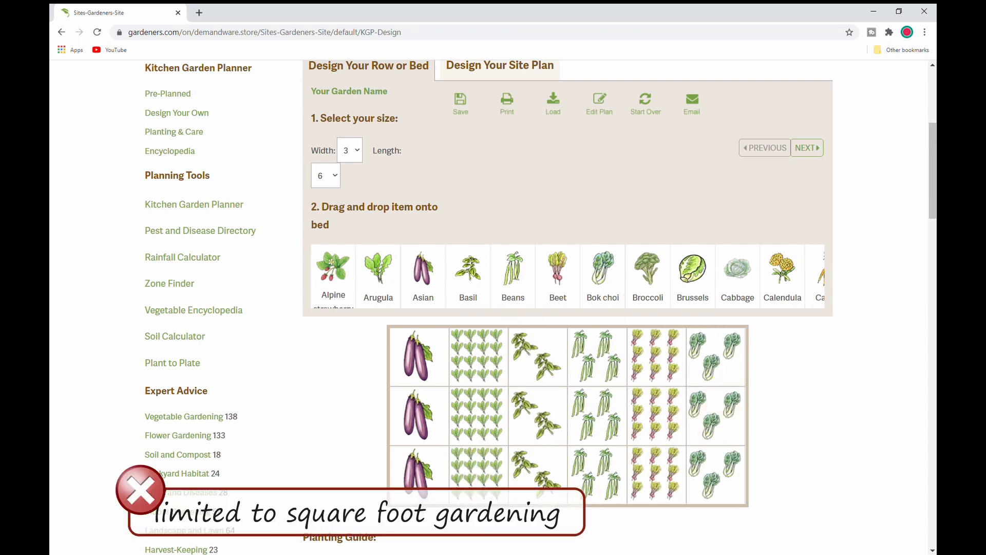
left_click(791, 422)
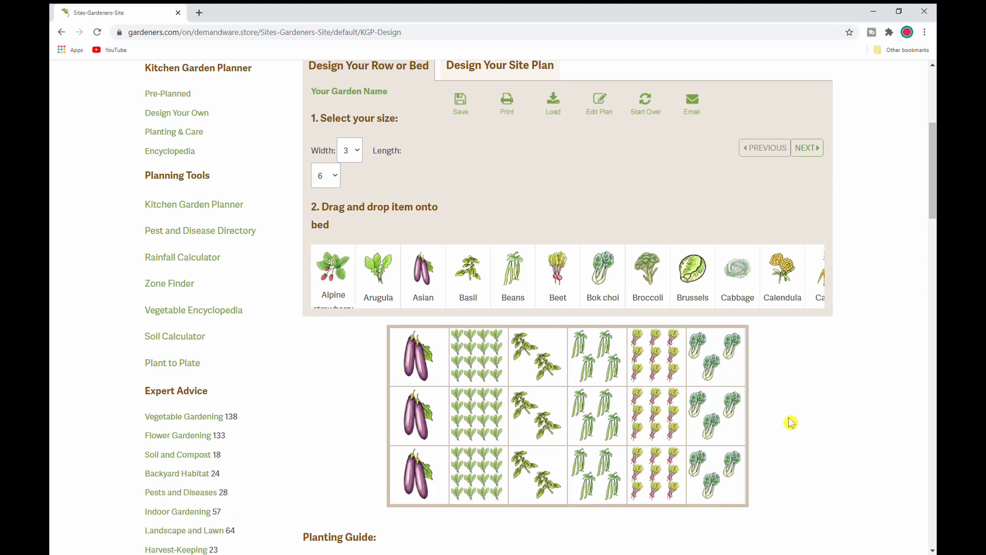
- Start editing the plant names and rename the basil squares Lemon Basil, Thai Basil and Italian Basil
left_click(605, 111)
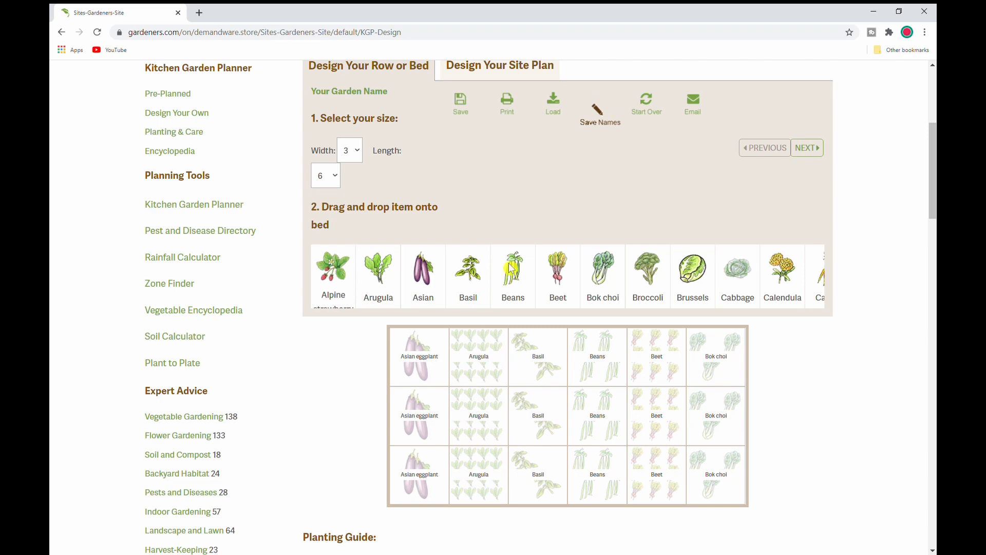
left_click(534, 356)
type("Lemon")
left_click(532, 415)
type("Thai")
left_click(532, 474)
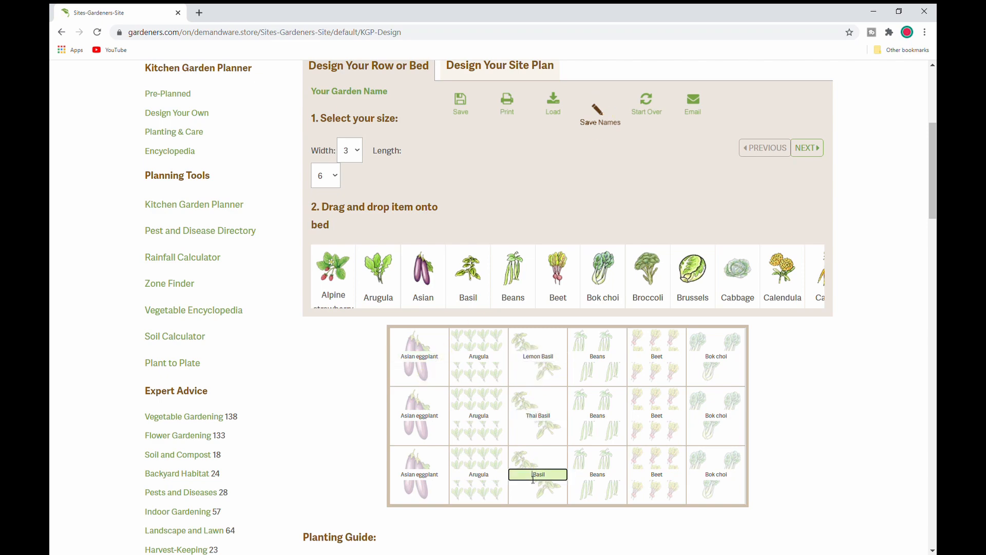
- Rename all three bean squares Blue Lake Bush Beans
left_click(620, 379)
type("Blue Lake Bush")
left_click_drag(571, 358, 664, 363)
left_click_drag(589, 417, 659, 438)
key("ctrl+v")
left_click_drag(589, 475, 633, 461)
key("ctrl+v")
- Rename all three beet squares Golden Beet and save the edited plant names
left_click(652, 360)
type("G")
left_click_drag(640, 358, 682, 374)
key("ctrl+c")
left_click_drag(649, 417, 679, 420)
key("ctrl+v")
left_click_drag(649, 475, 681, 478)
key("ctrl+v")
left_click(603, 118)
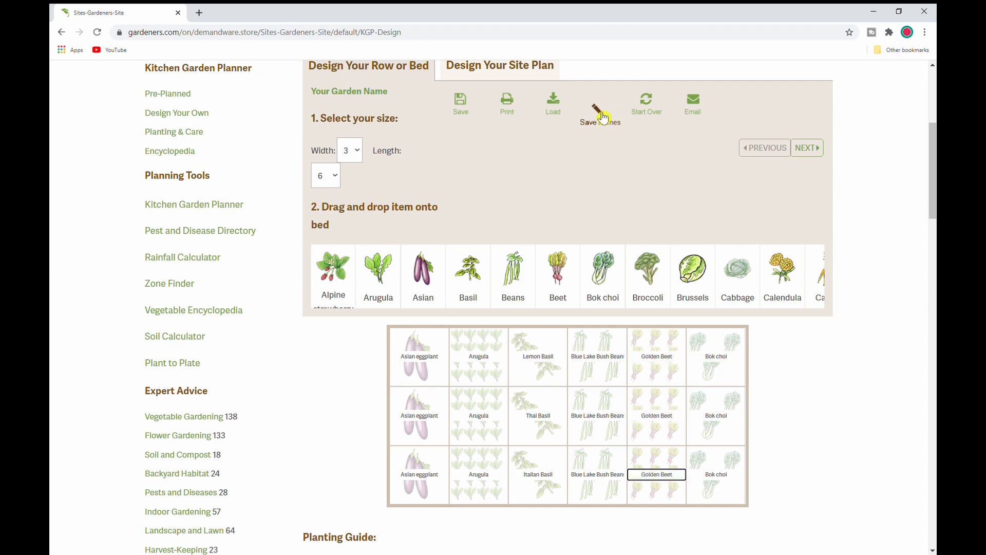
- Read through the planting guide for the crops in the bed
scroll(851, 249, "down", 4)
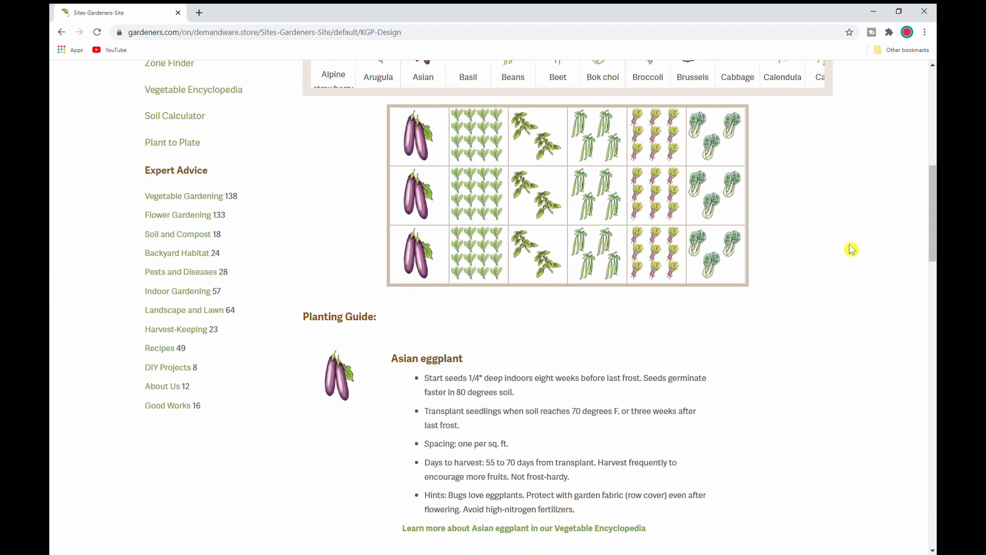
scroll(851, 249, "down", 9)
scroll(850, 250, "up", 11)
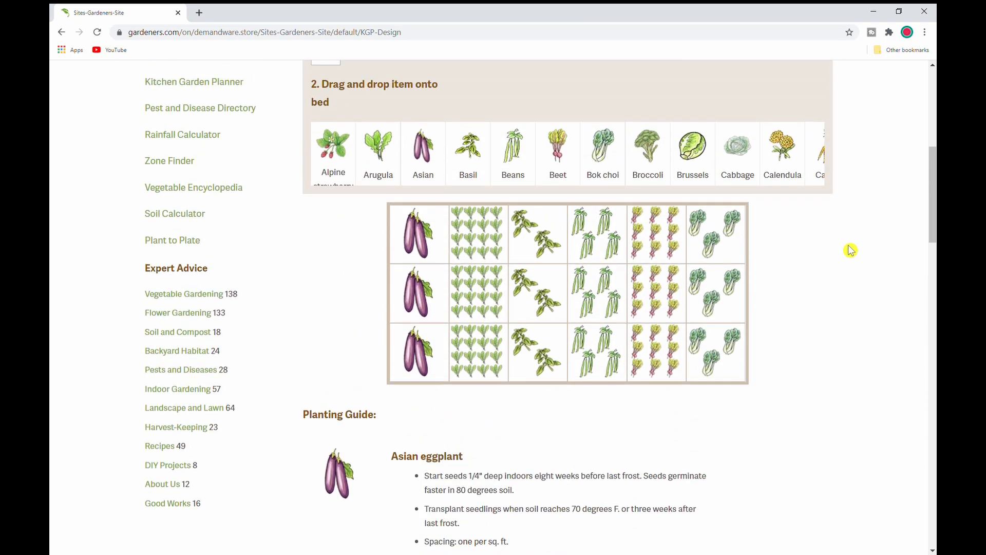
scroll(851, 250, "up", 4)
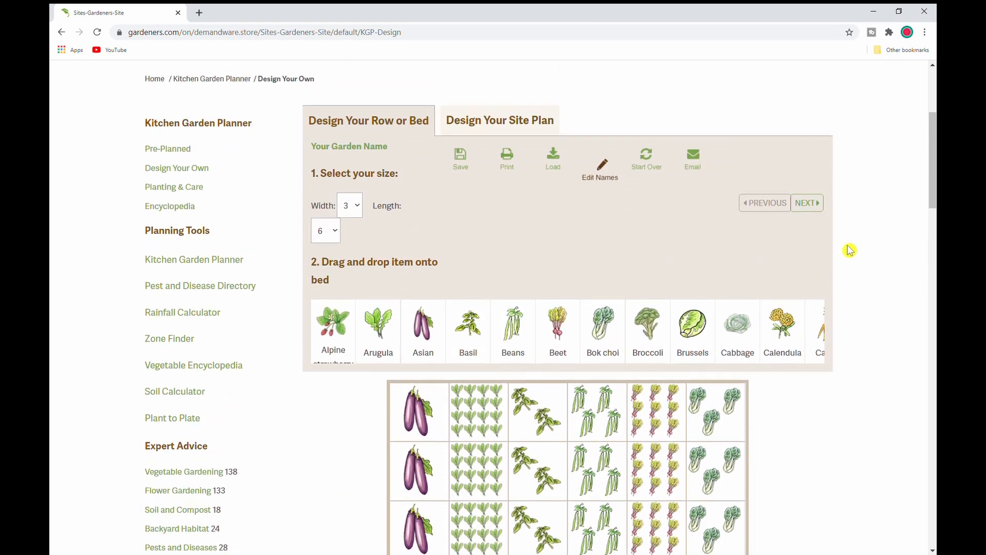
- Save the bed as Sample Garden 2, filling in the e-mail address and zip code
left_click(468, 164)
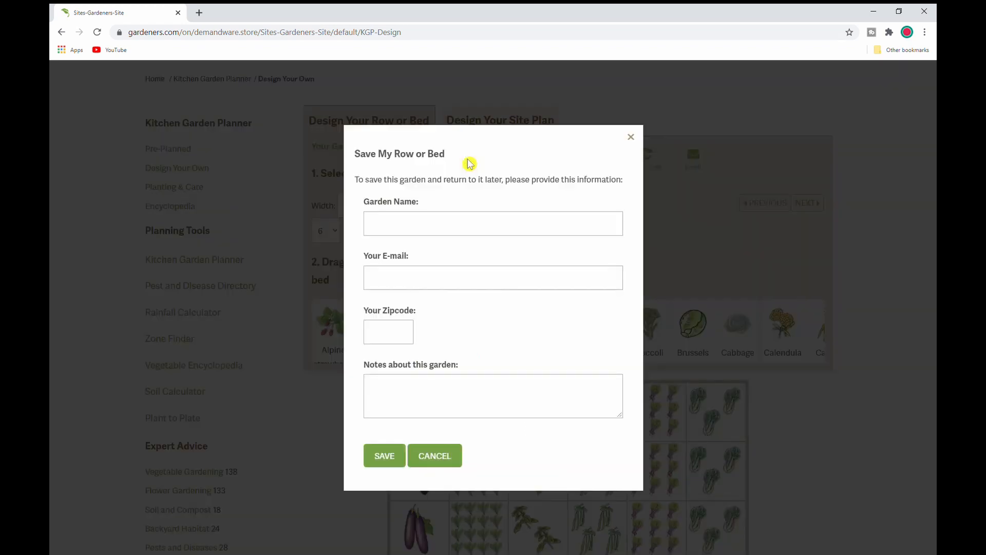
left_click(437, 227)
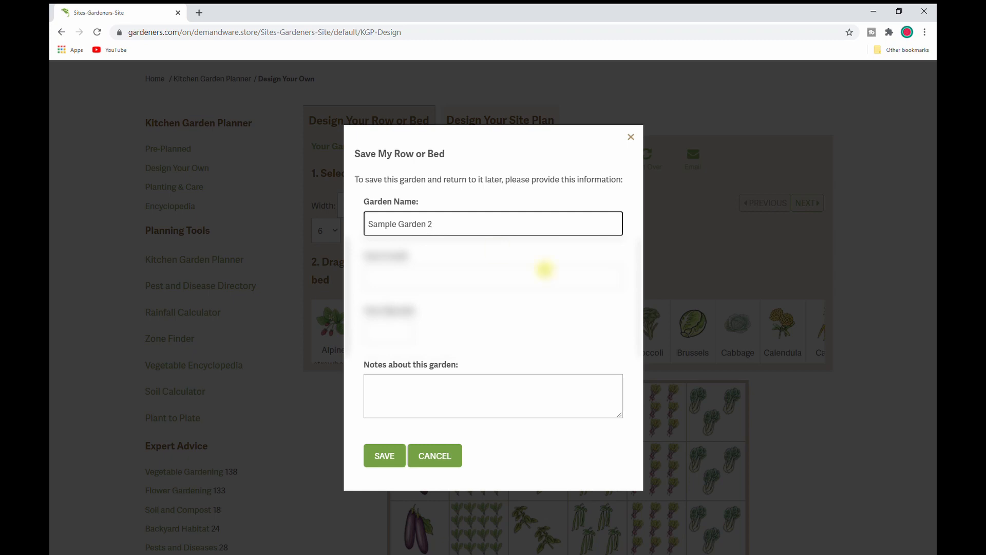
left_click(418, 281)
left_click(420, 304)
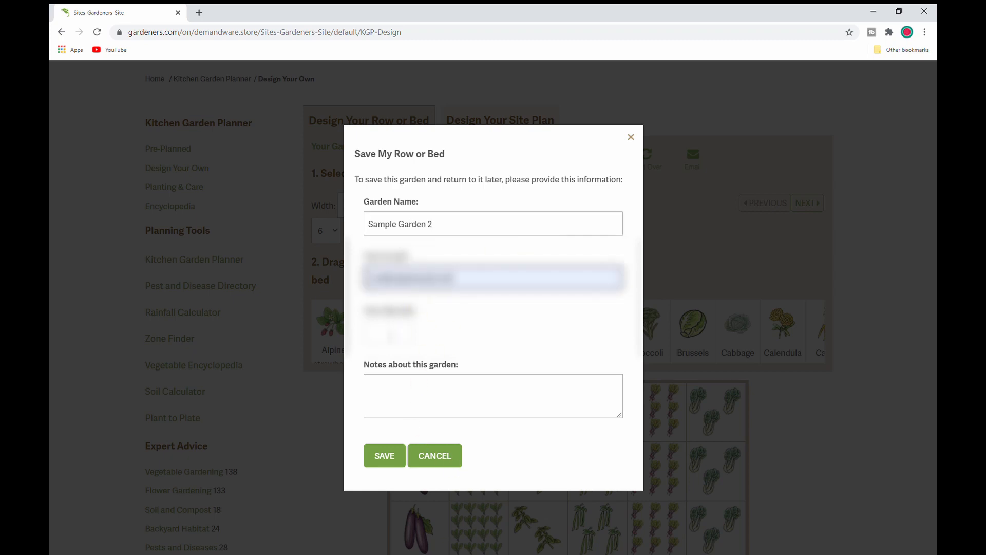
left_click(390, 334)
left_click(485, 331)
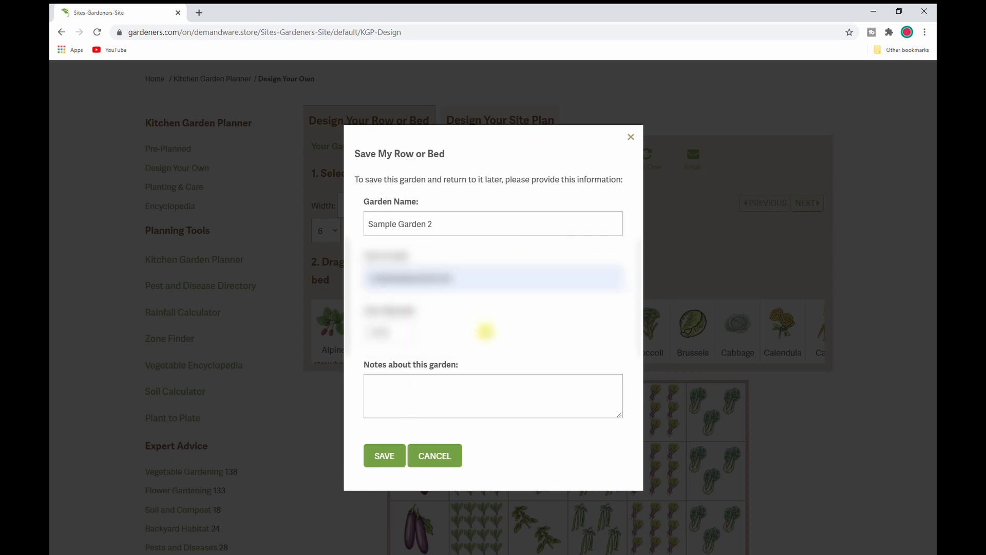
left_click(398, 461)
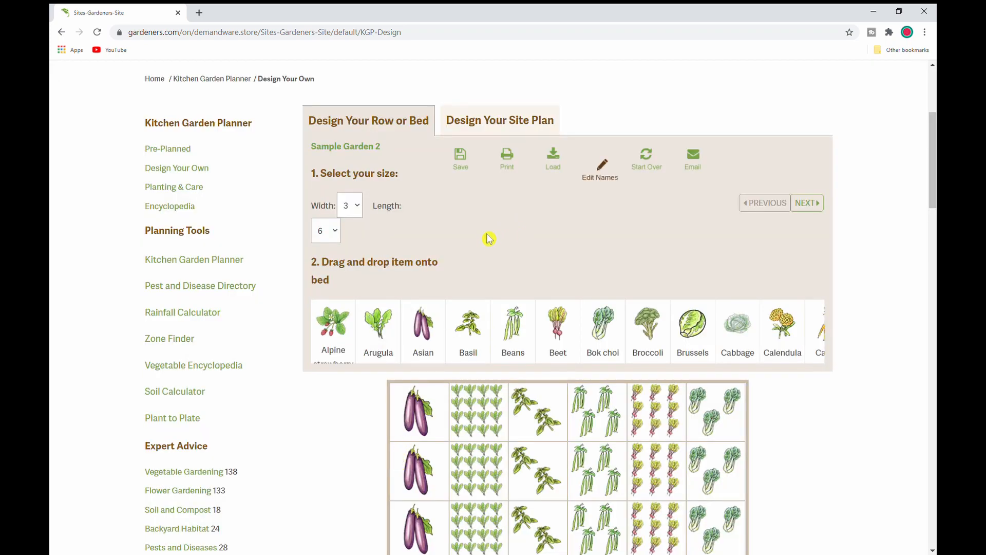
- Open the print options for the saved bed and switch to the site plan design
left_click(512, 158)
left_click(493, 319)
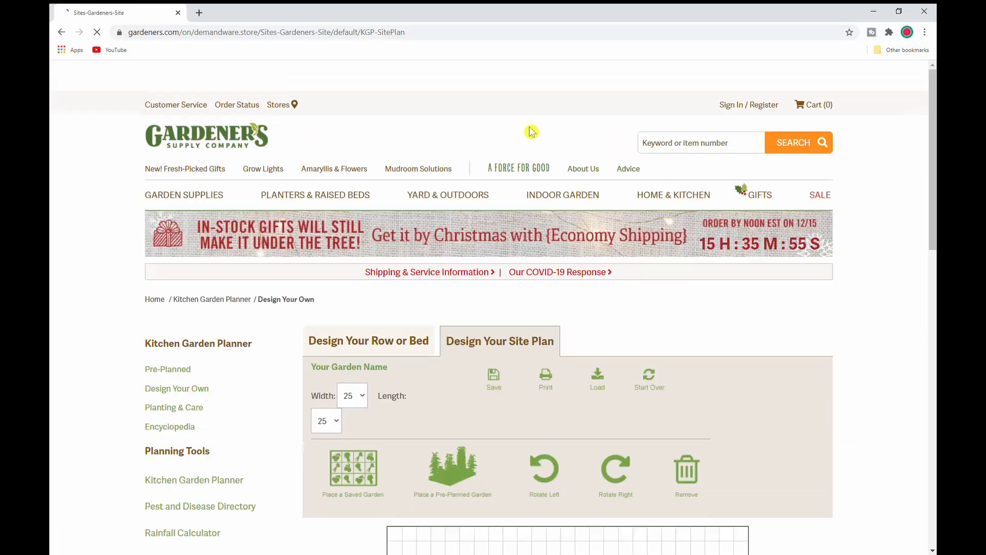
- Load the saved bed Sample Garden 2 and place it in the right half of the site plan grid
scroll(534, 133, "down", 4)
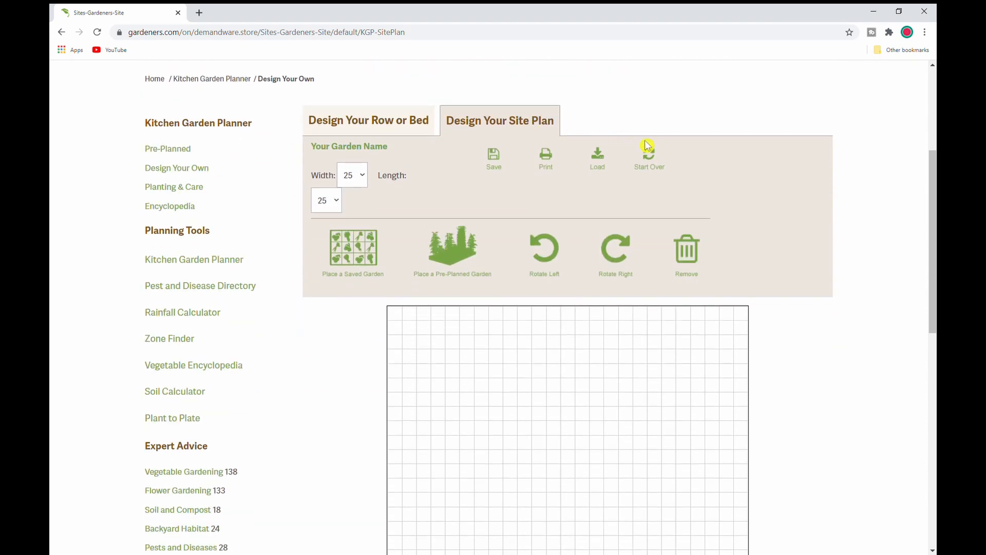
left_click(362, 256)
left_click(376, 256)
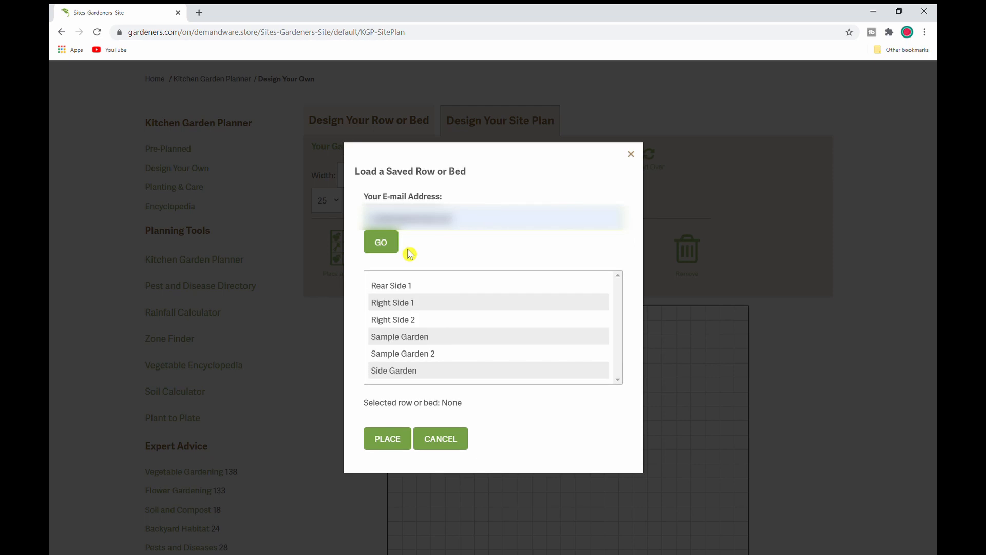
left_click(421, 358)
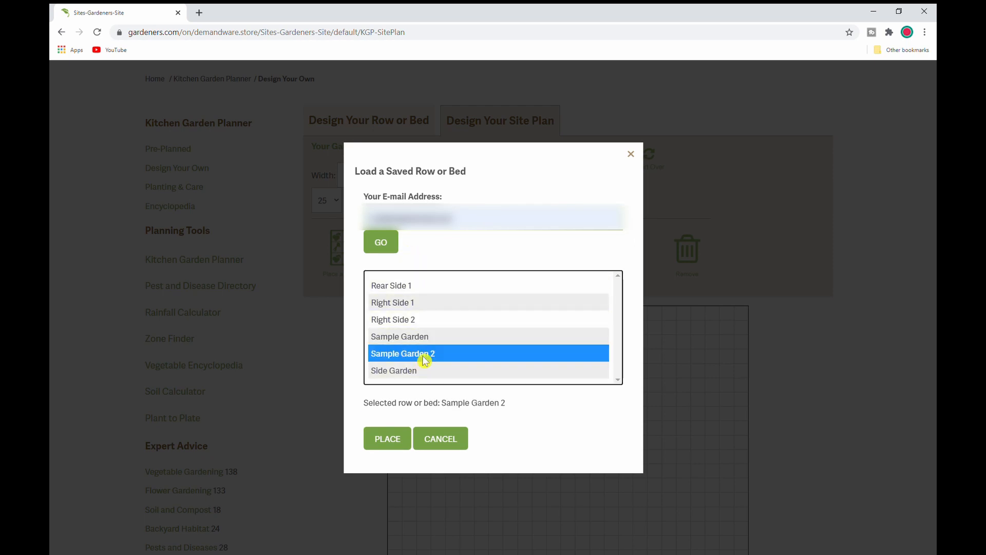
left_click(392, 445)
left_click_drag(421, 334, 617, 494)
left_click(614, 271)
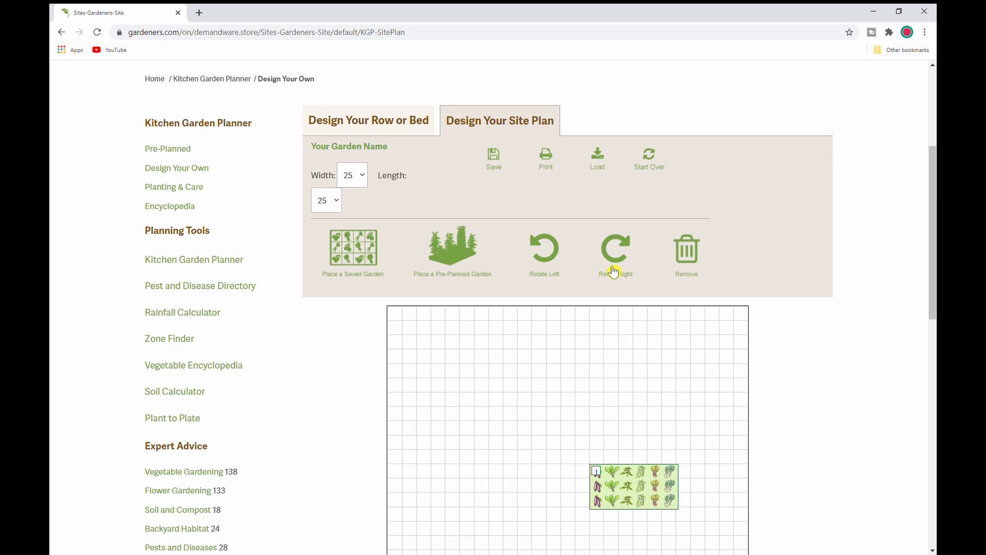
- Place the pre-planned All American garden to the left of the saved bed and open printing for the site plan
left_click(481, 253)
left_click_drag(625, 288, 637, 270)
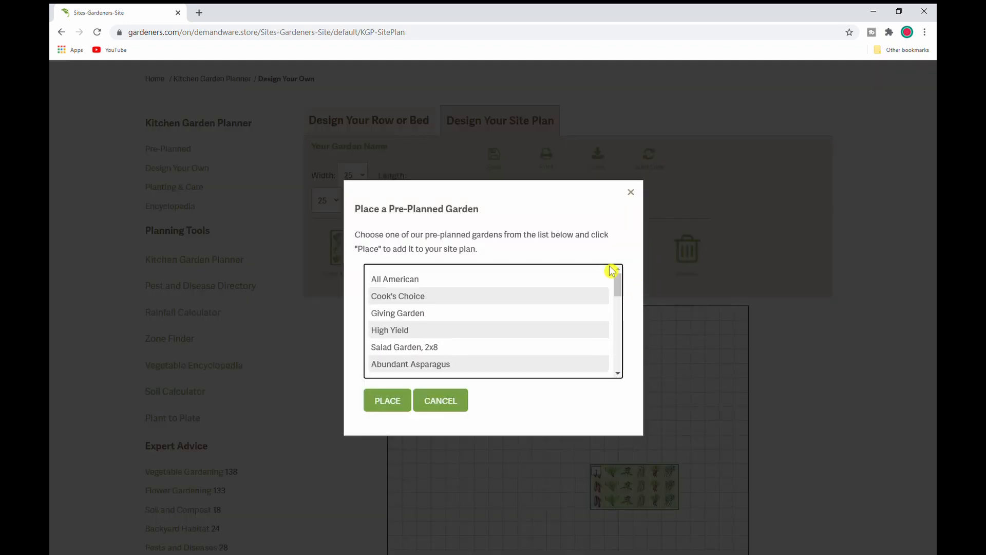
left_click(458, 282)
left_click(406, 402)
left_click_drag(453, 318, 526, 475)
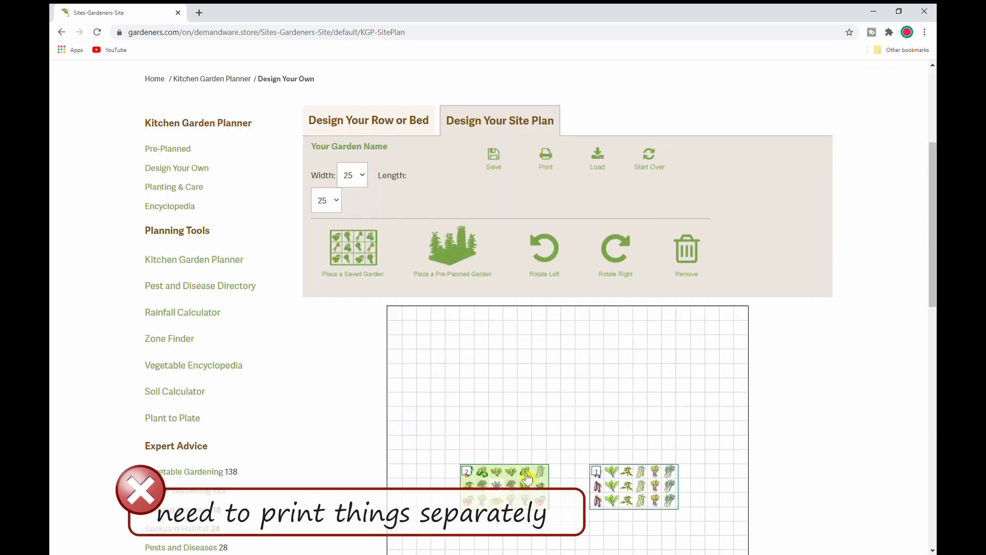
scroll(504, 132, "down", 1)
left_click(552, 112)
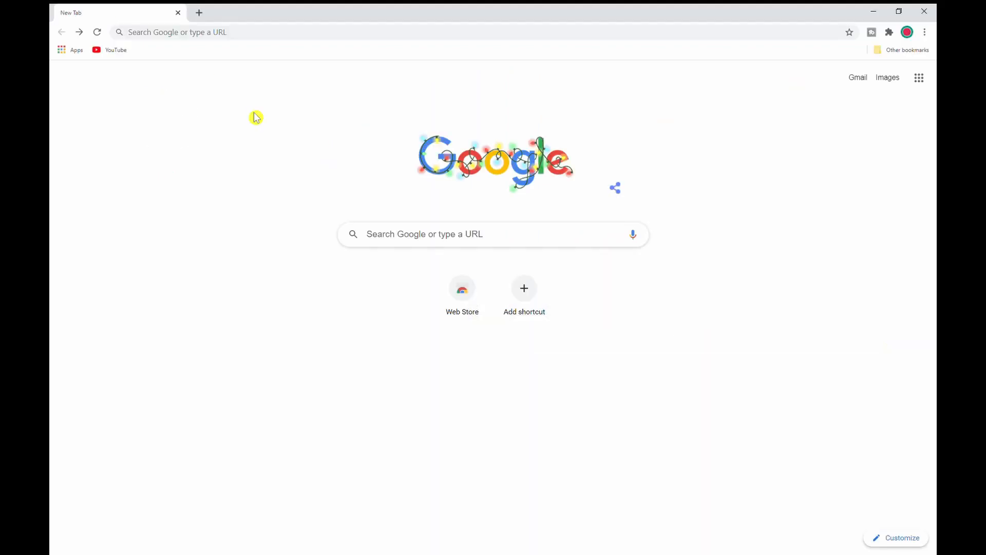
- Go to draw.io and start a blank diagram, postponing the choice of storage location
left_click(168, 38)
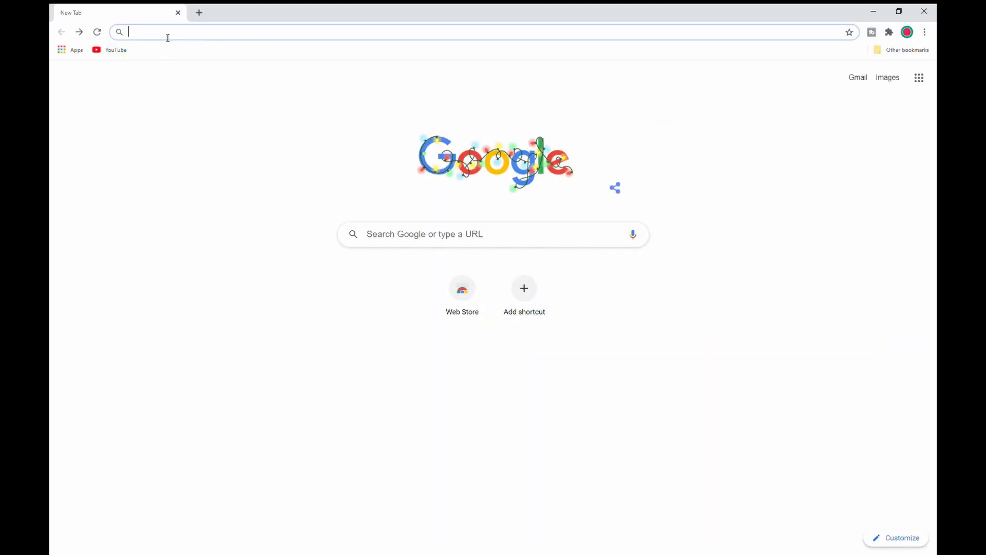
type("draw.io")
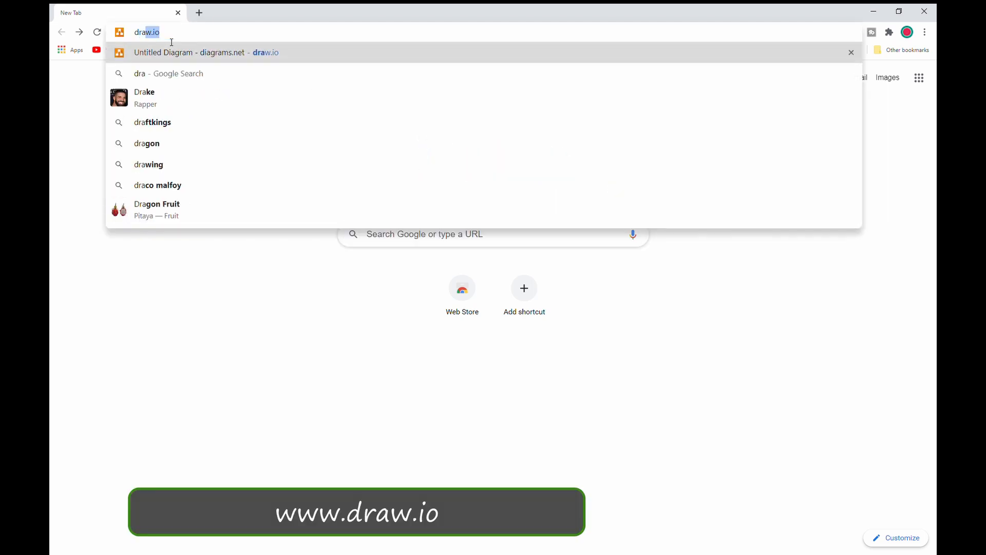
key("Return")
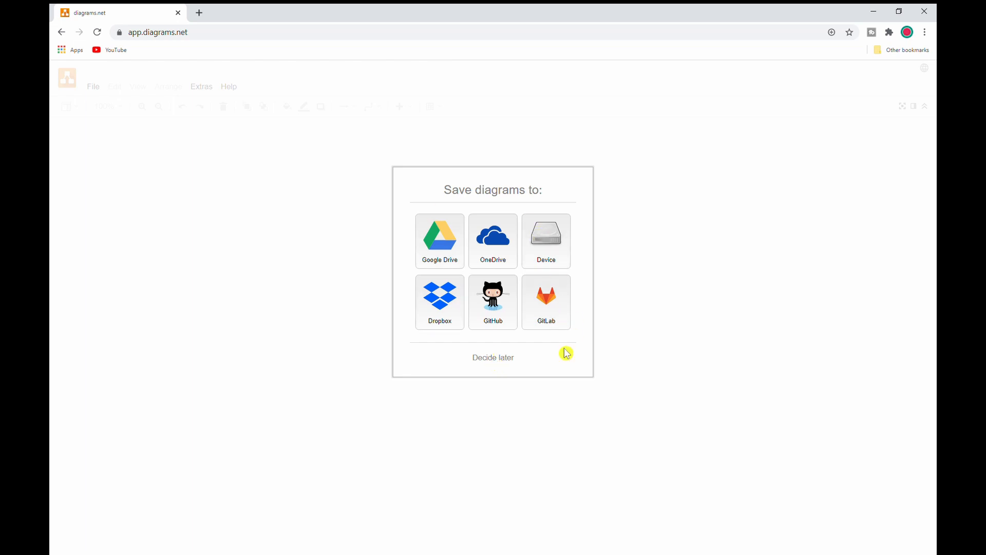
left_click(494, 357)
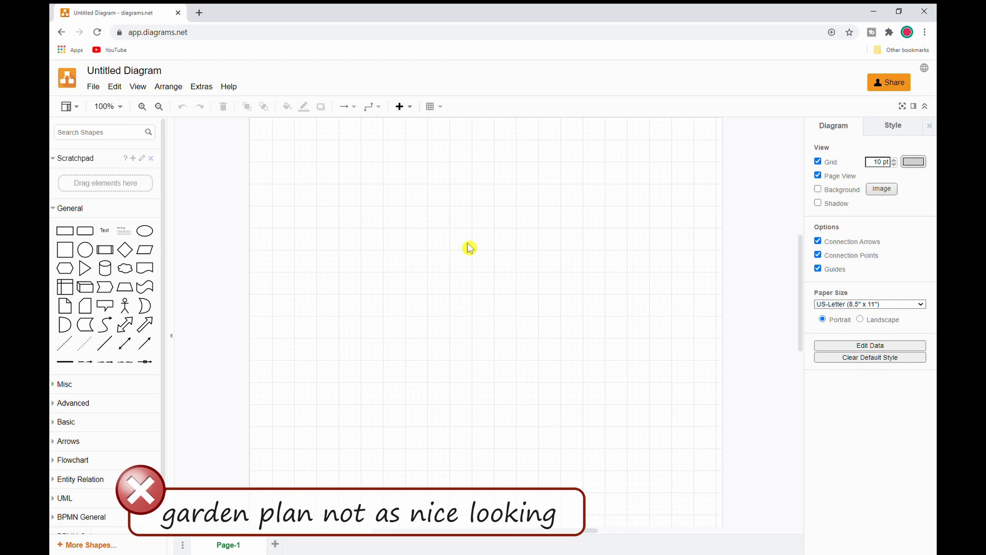
- Add a square near the page's upper left and duplicate it into a block two wide and two high
left_click(65, 250)
left_click_drag(487, 323, 340, 163)
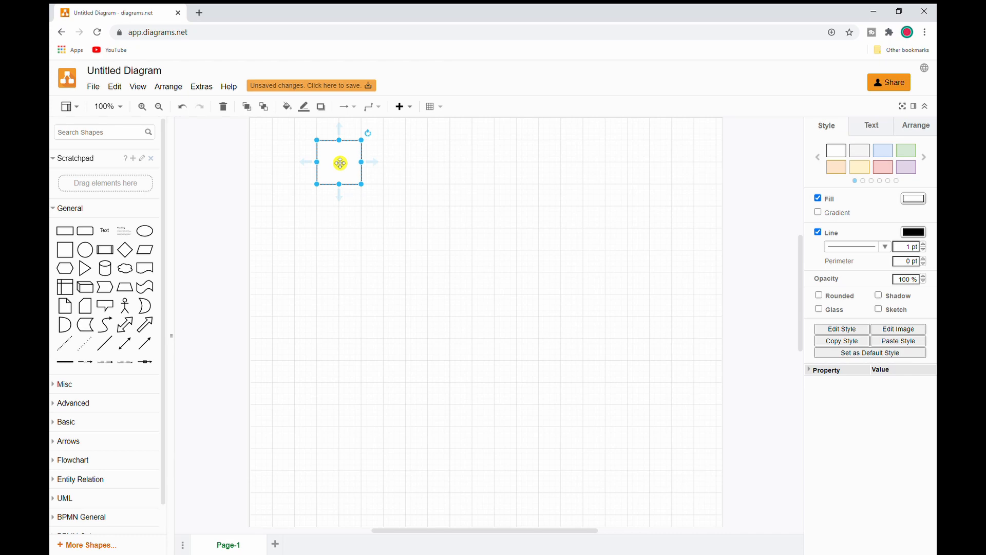
left_click_drag(344, 164, 341, 202)
left_click_drag(308, 132, 384, 251)
key("ctrl+d")
left_click_drag(355, 184, 393, 180)
- Duplicate the block of squares to form a bed grid six wide and two high
left_click_drag(307, 135, 421, 272)
key("ctrl+d")
left_click_drag(388, 207, 472, 180)
key("ctrl+v")
left_click_drag(404, 181, 572, 170)
left_click(416, 267)
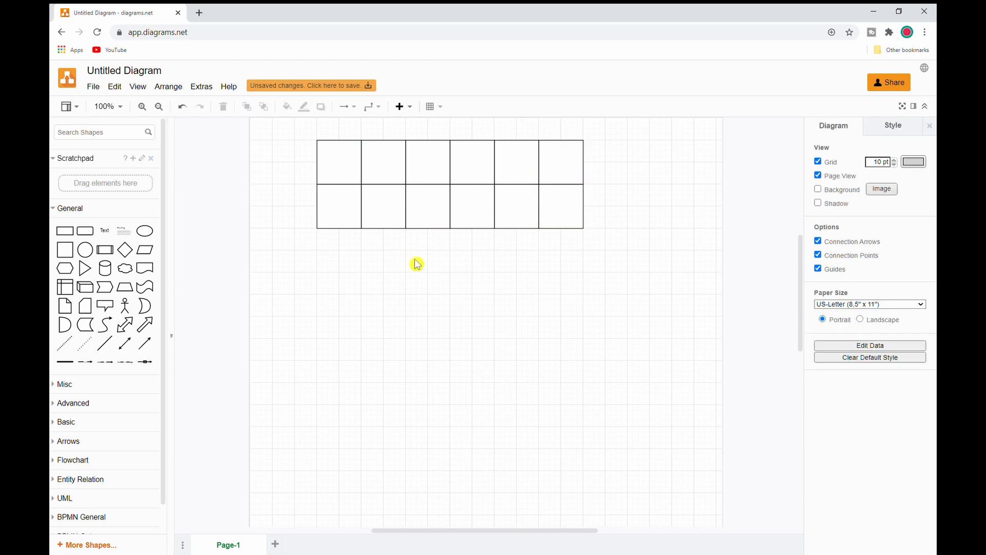
- Label both squares of the first column EGGPLANT and both squares of the second column LETTUCE
double_click(345, 168)
type("EGGPLA")
double_click(351, 172)
double_click(357, 218)
type("EGGPLANT")
double_click(388, 170)
type("LETTUCE")
double_click(397, 170)
double_click(398, 207)
type("LETTUCE")
- Label both squares of the third column BEANS
double_click(436, 172)
type("BEANS")
double_click(428, 162)
key("ctrl+c")
double_click(433, 211)
key("ctrl+v")
- Label both squares of the fourth column PEPPER
left_click(475, 168)
double_click(475, 168)
type("PEPPER")
double_click(479, 204)
double_click(477, 172)
key("ctrl+c")
double_click(486, 211)
key("ctrl+v")
- Label both squares of the fifth column ARUGULA and both squares of the sixth column TOMATO
double_click(517, 175)
type("ARUGULA")
double_click(520, 172)
double_click(527, 209)
key("ctrl+v")
double_click(567, 176)
type("TOMATO")
double_click(566, 213)
key("ctrl+v")
left_click(648, 235)
- Rearrange the bed two wide and six high, stacking the eggplant-lettuce and beans-pepper blocks beneath the arugula-tomato block
left_click_drag(314, 138, 593, 247)
mouse_move(489, 179)
left_mouse_down()
mouse_move(555, 206)
mouse_move(497, 180)
left_mouse_up()
left_click(444, 282)
left_click_drag(318, 128, 446, 265)
left_click_drag(411, 209, 588, 293)
left_click_drag(399, 136, 495, 283)
left_click_drag(489, 175, 578, 350)
- Move the whole stacked bed to the right side of the page
left_click(621, 256)
left_click_drag(491, 136, 609, 447)
left_click_drag(577, 257, 680, 262)
left_click(561, 264)
- Add a circle and copy it to form a block of four touching circles near the page's upper left
left_click_drag(93, 252, 333, 212)
key("ctrl+c")
key("ctrl+v")
key("ctrl+v")
left_click_drag(383, 178, 381, 209)
- Label all four circles TOMATO
double_click(350, 197)
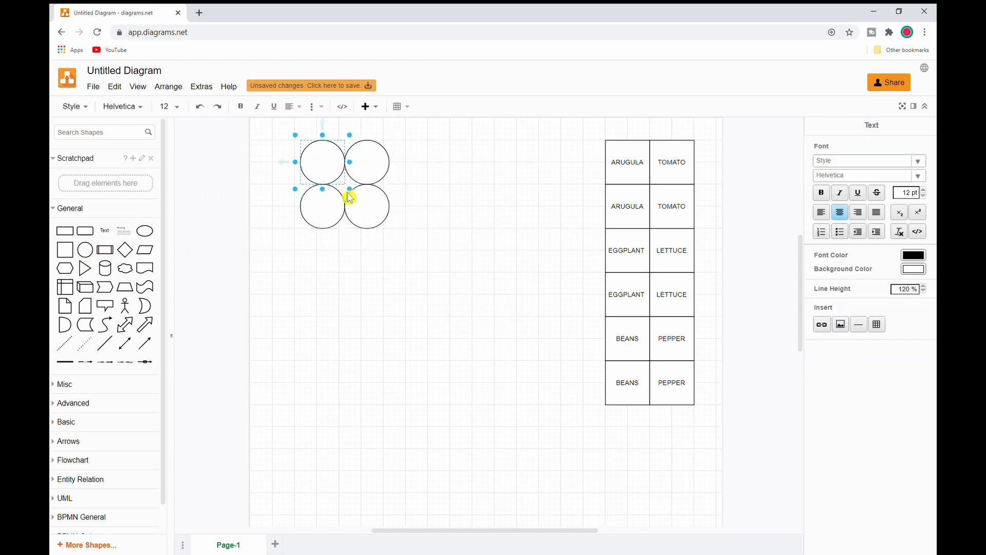
double_click(338, 166)
key("ctrl+c")
double_click(378, 169)
key("ctrl+v")
double_click(379, 206)
key("ctrl+v")
double_click(330, 208)
key("ctrl+v")
left_click(412, 248)
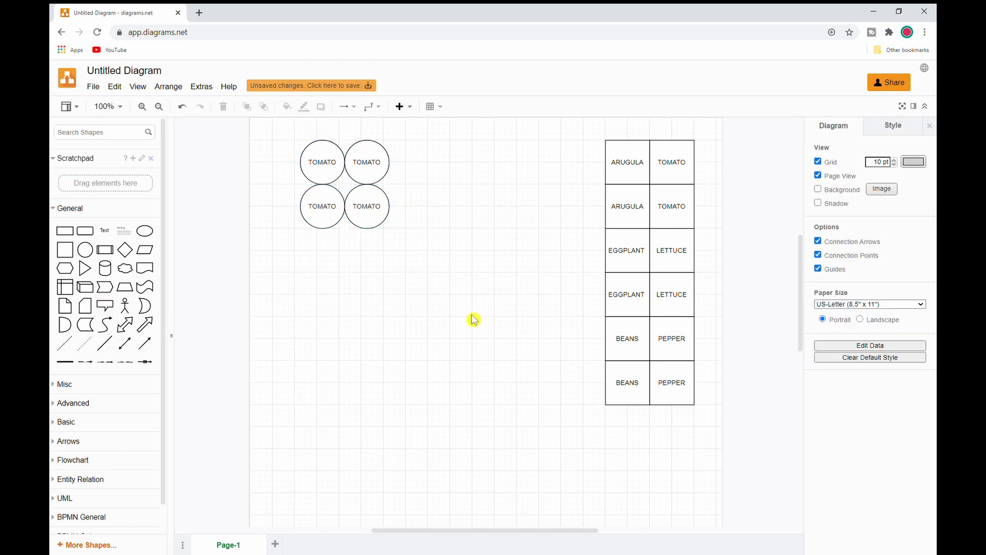
- Draw a tall rectangle below the tomato circles and label it GARLIC X 50
left_click(65, 231)
left_click_drag(464, 326, 359, 511)
double_click(348, 387)
type("GARL")
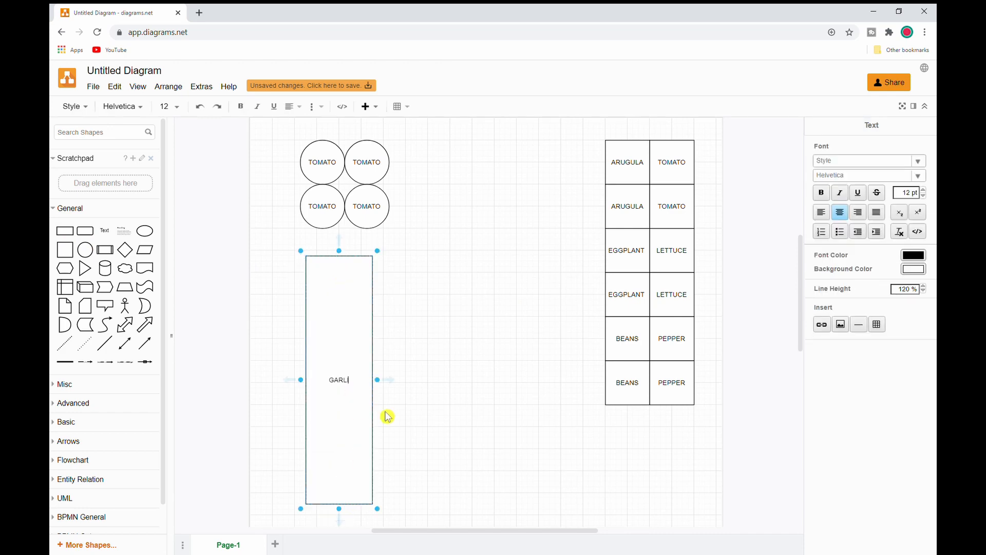
type("IC X 50")
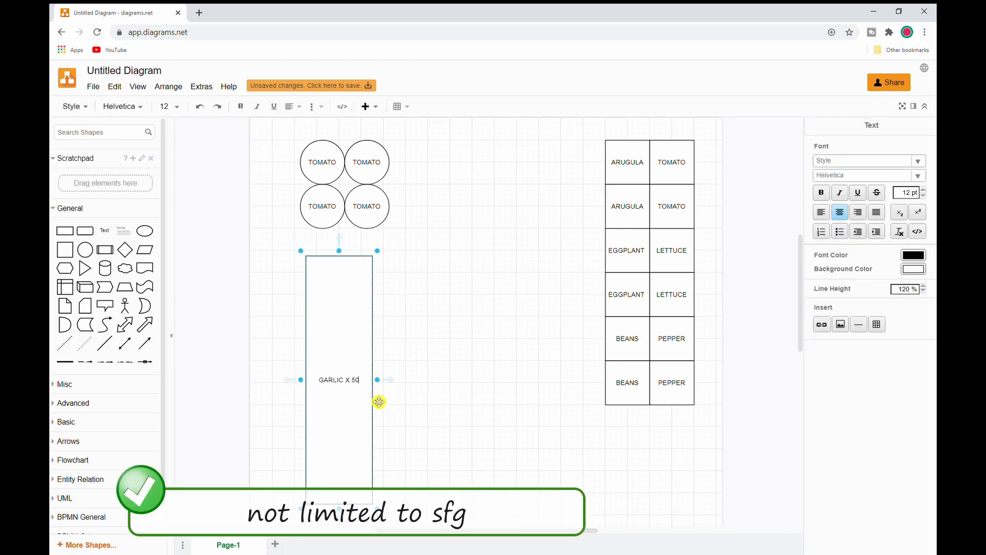
left_click(418, 374)
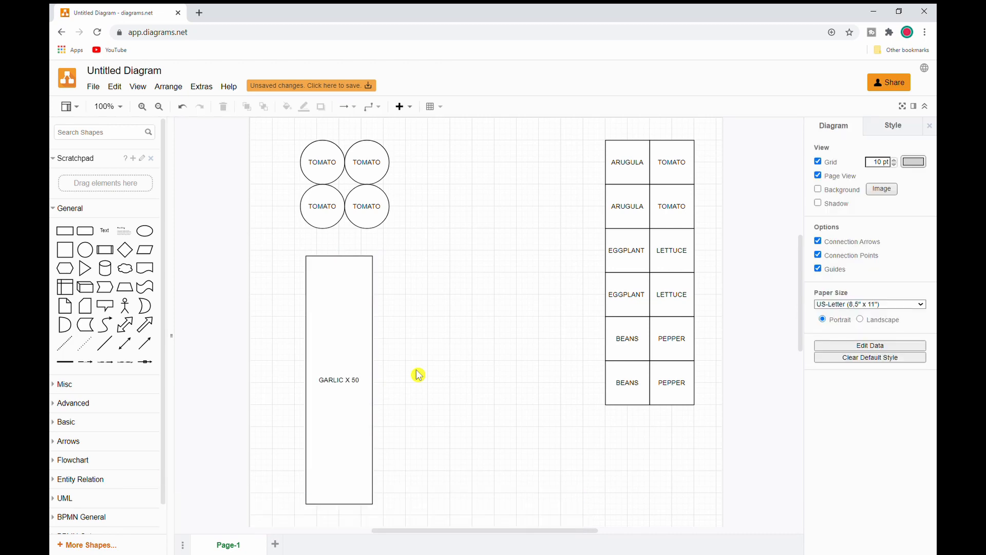
- Add a dotted line and stand it vertically along the outer side of the two TOMATO squares in the bed
scroll(200, 200, "up", 1)
left_click(66, 343)
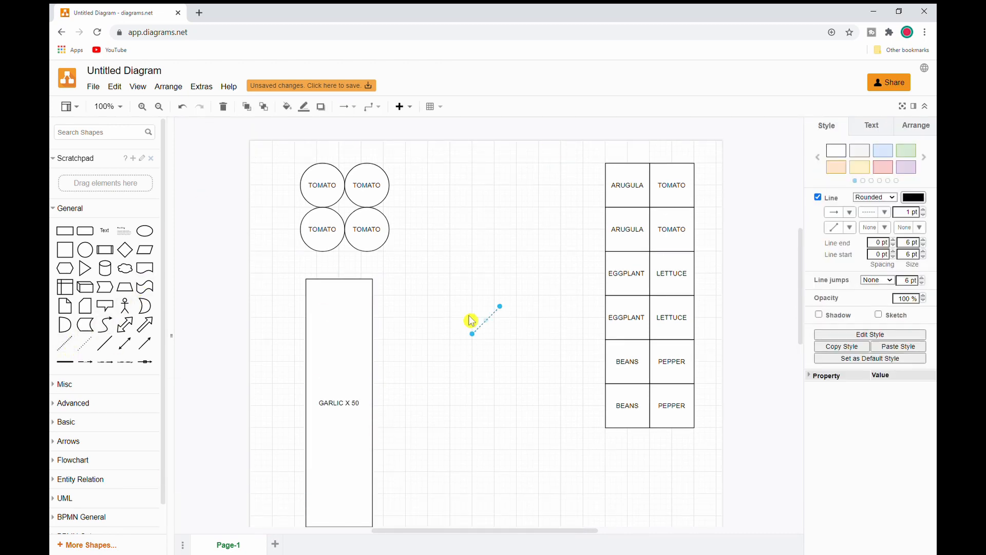
left_click_drag(497, 321, 705, 170)
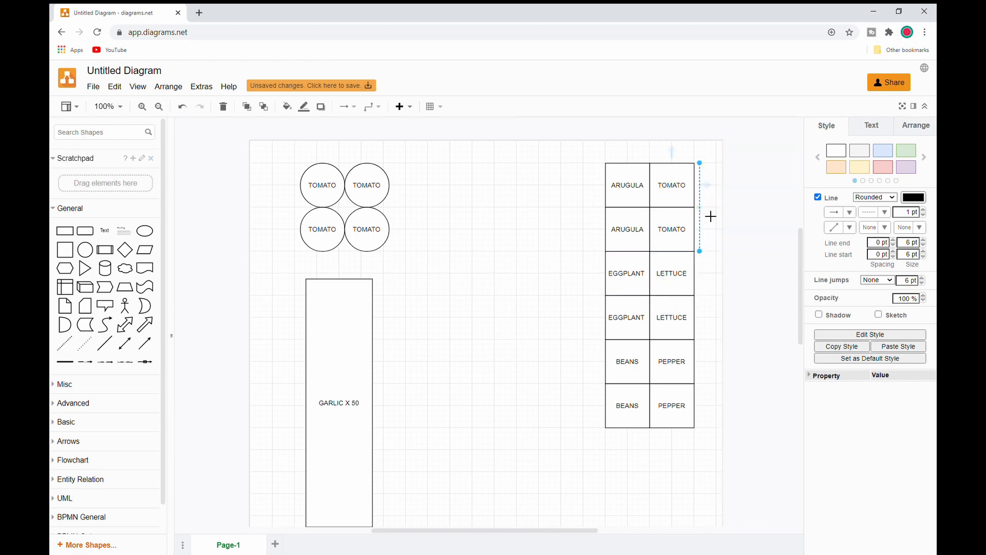
left_click(719, 227)
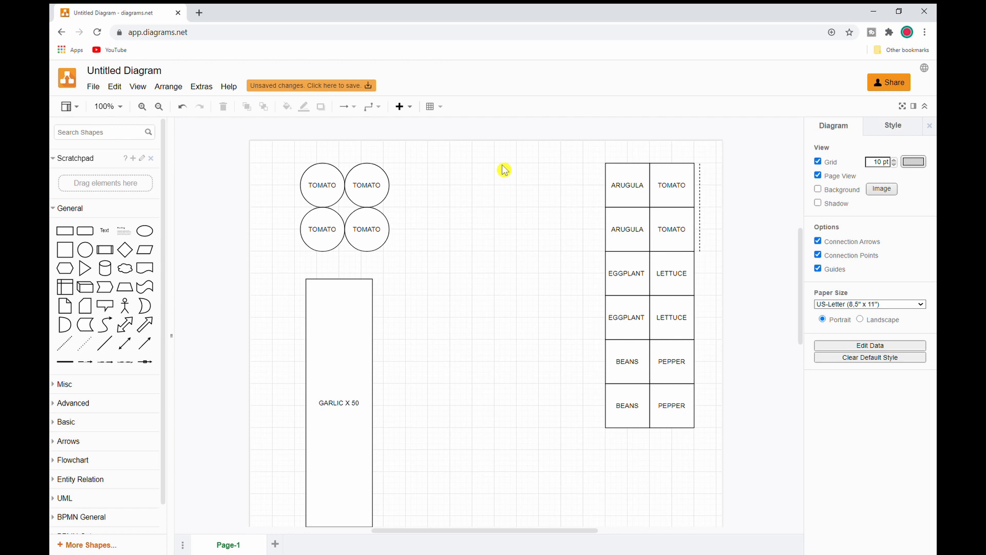
- Colour the bed's two TOMATO squares light red and its ARUGULA, LETTUCE and PEPPER squares light green
left_click(684, 199)
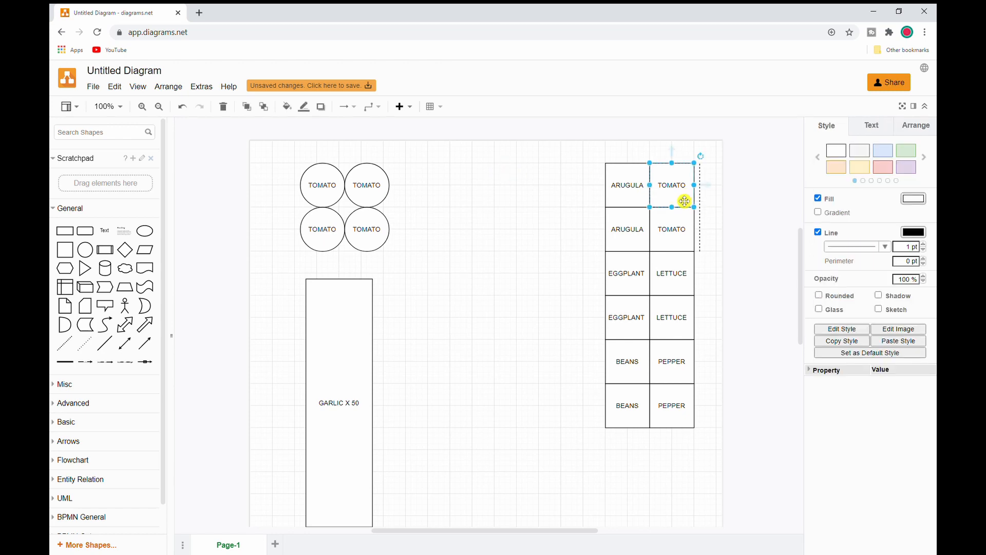
left_click(890, 174)
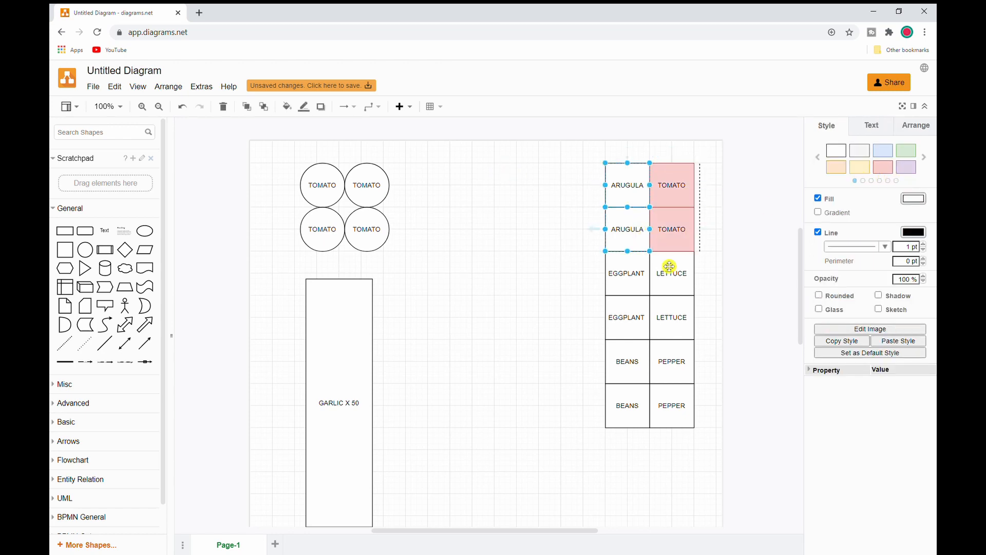
left_click(678, 361, "ctrl")
left_click(687, 410, "ctrl")
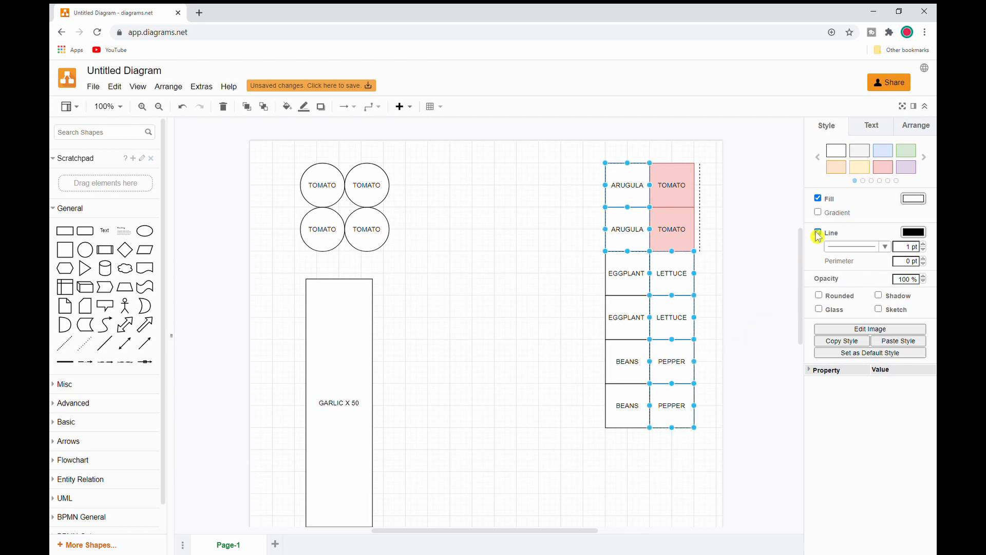
left_click(909, 154)
- Colour the two EGGPLANT squares light purple and the two BEANS squares light grey
left_click(640, 304, "shift")
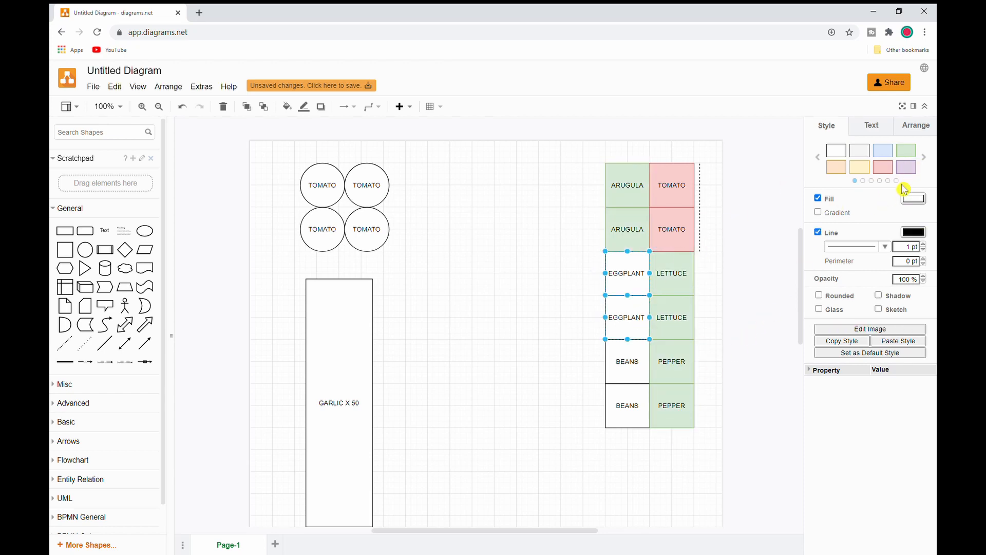
left_click(905, 167)
left_click(636, 381)
left_click(638, 407, "shift")
left_click(869, 153)
left_click(722, 204)
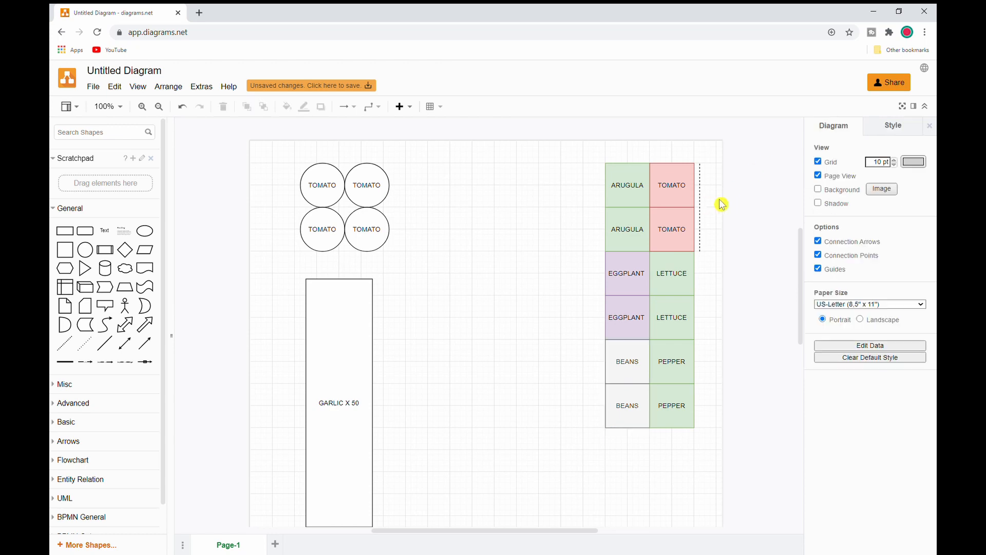
- Review the diagram's save destinations and its print preview without saving or printing
left_click(343, 87)
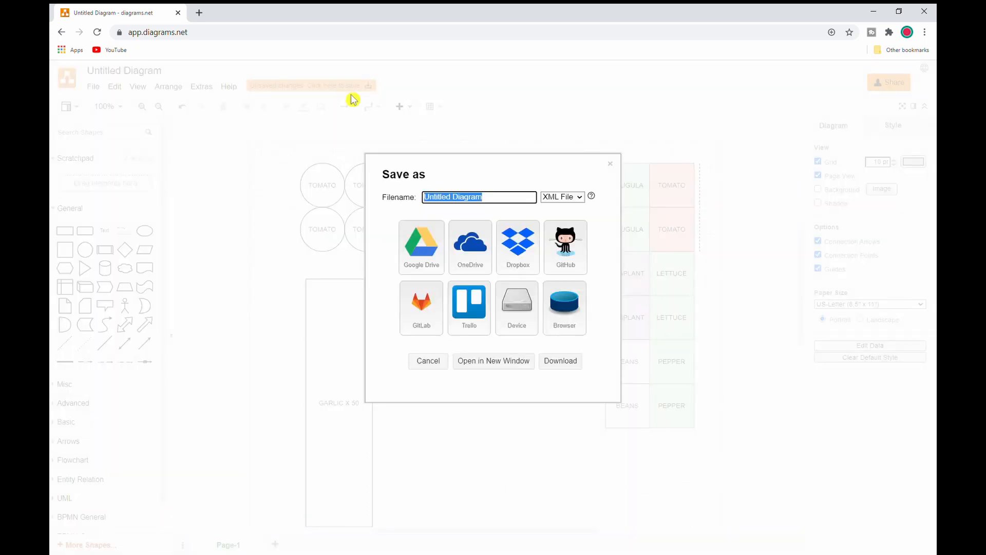
left_click(618, 167)
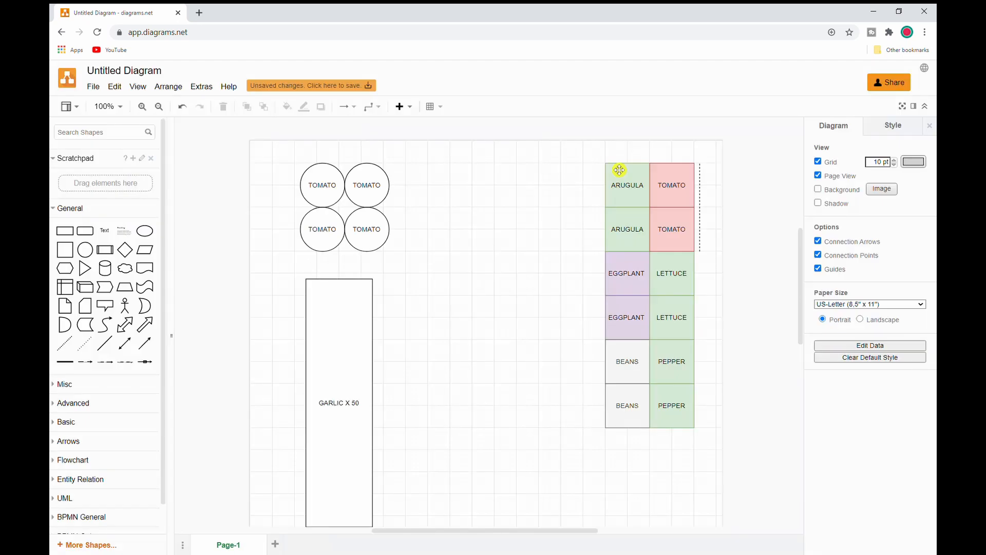
key("ctrl+p")
left_click(568, 350)
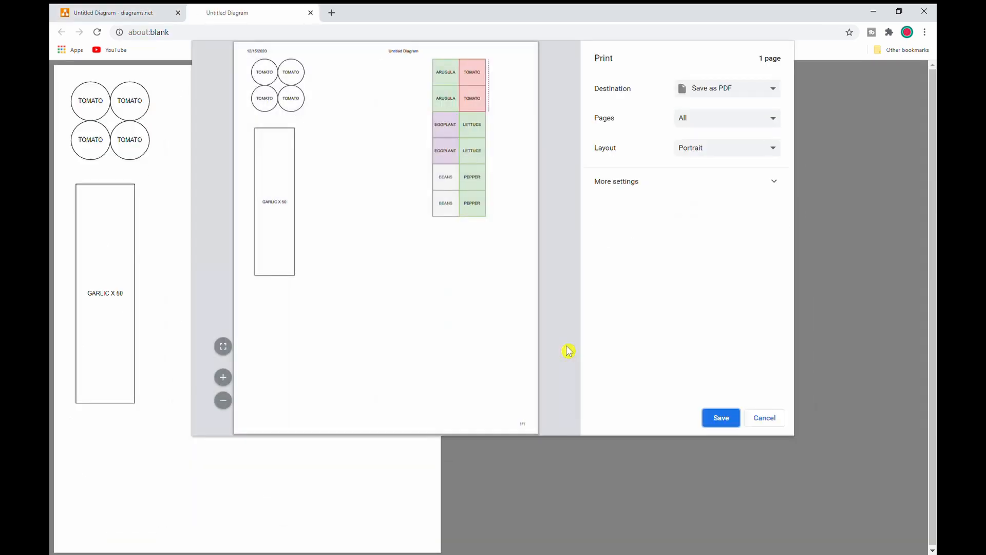
left_click(772, 421)
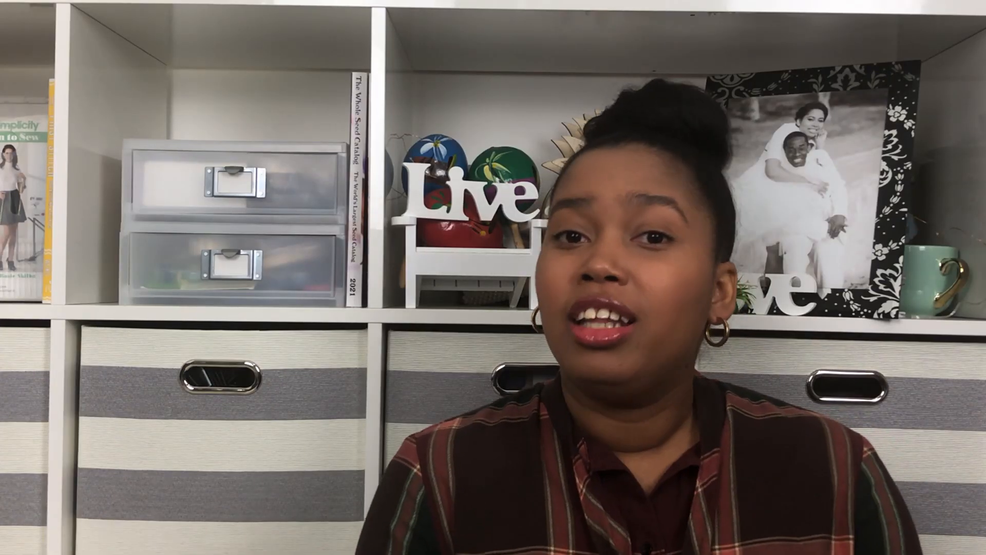